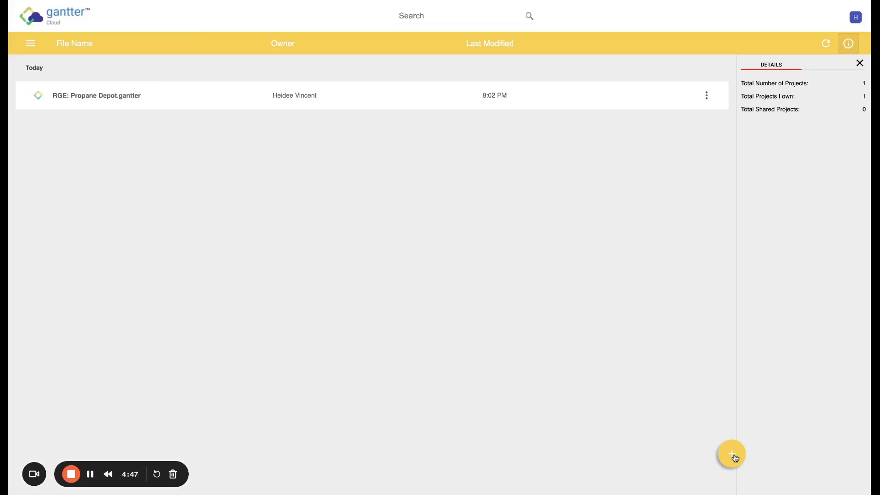
Browse the Create New Project dialog, then open the RGE: Propane Depot project instead
{"action": "left_click", "coordinate": [731, 455]}
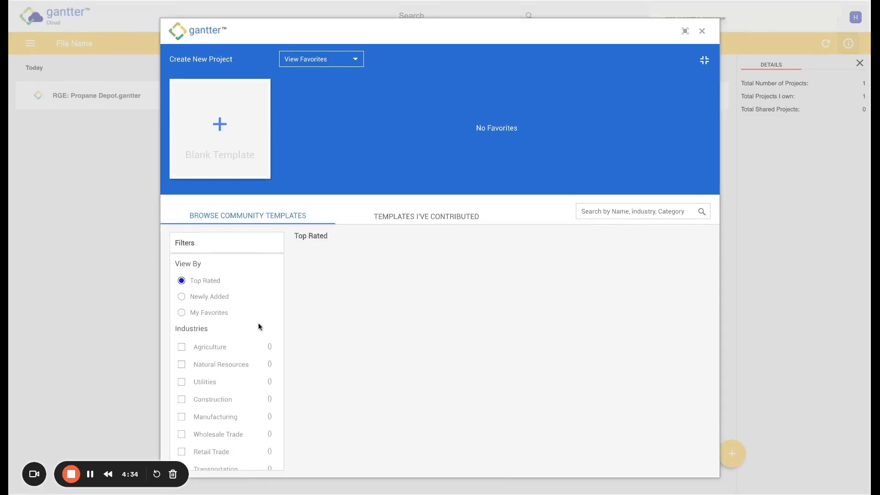
{"action": "scroll", "coordinate": [258, 326], "scroll_direction": "down", "scroll_amount": 5}
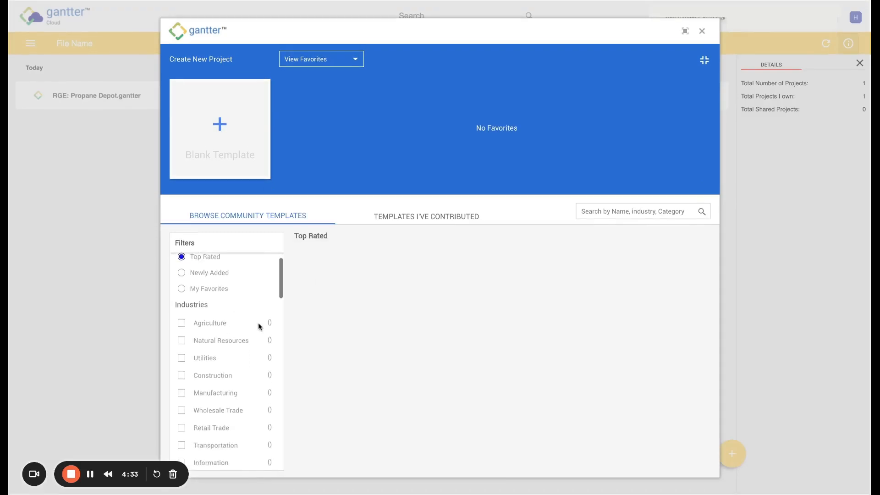
{"action": "scroll", "coordinate": [258, 323], "scroll_direction": "up", "scroll_amount": 5}
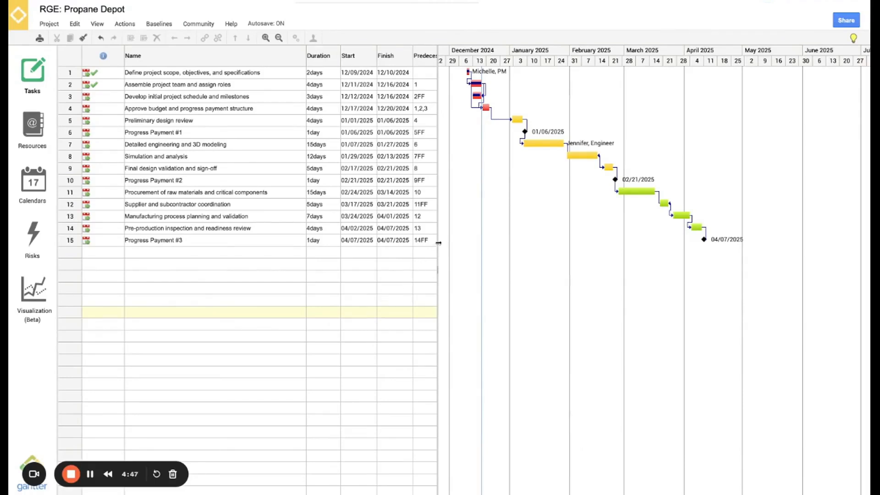
Widen the task grid and set the Gantt timeline to a month-and-day scale
{"action": "left_click_drag", "start_coordinate": [438, 243], "coordinate": [602, 220]}
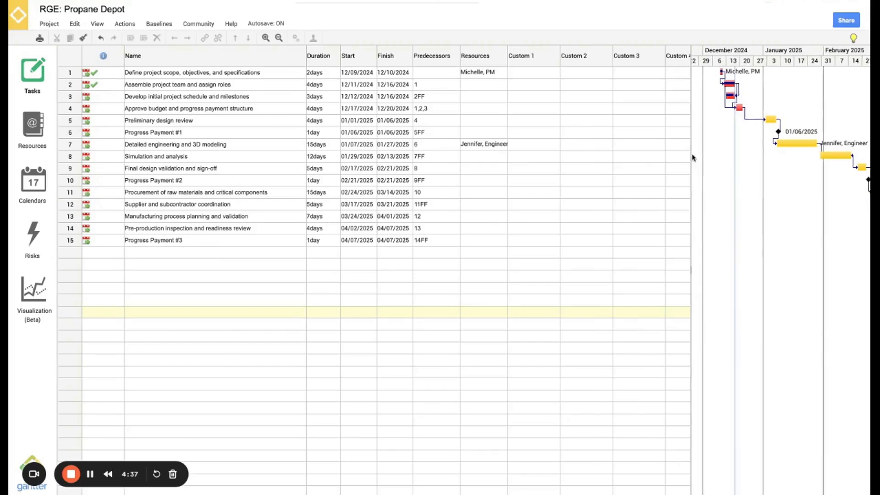
{"action": "left_click_drag", "start_coordinate": [692, 158], "coordinate": [434, 168]}
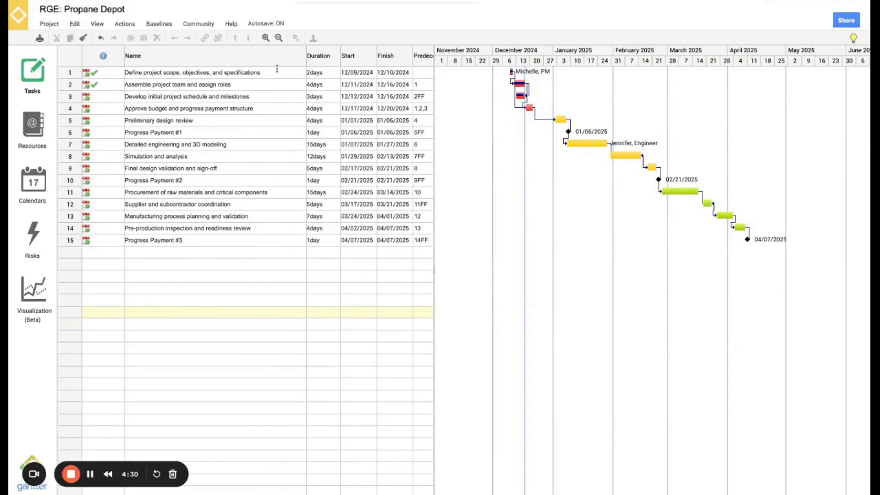
{"action": "left_click", "coordinate": [265, 39]}
{"action": "left_click", "coordinate": [265, 38]}
{"action": "left_click", "coordinate": [279, 38]}
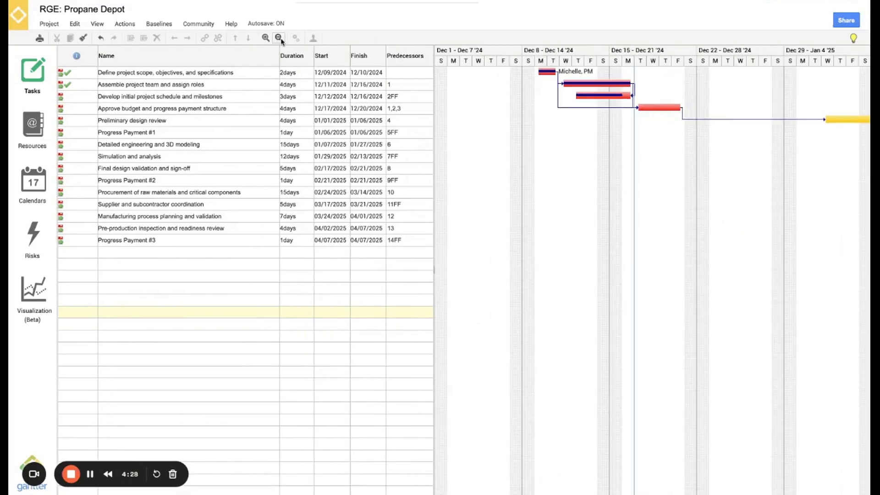
{"action": "left_click", "coordinate": [278, 38]}
{"action": "left_click", "coordinate": [266, 38]}
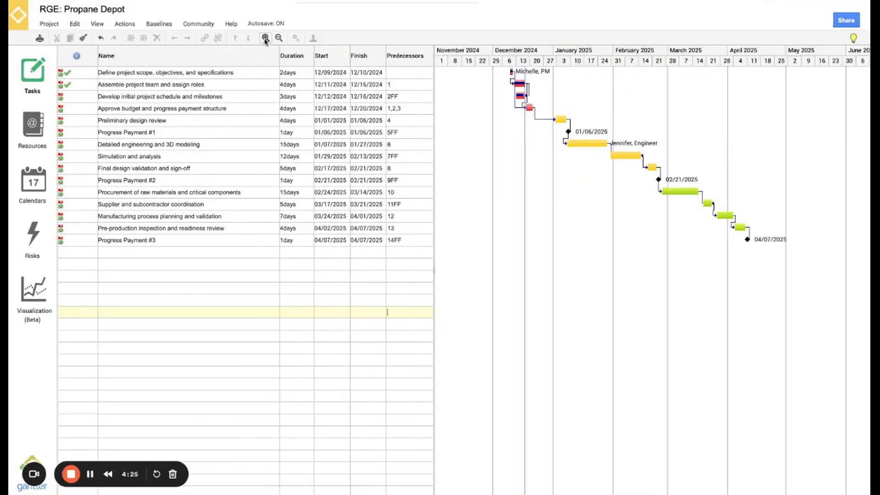
Scroll the Gantt chart to March–May 2025 and select the first empty task row
{"action": "scroll", "coordinate": [572, 179], "scroll_direction": "right", "scroll_amount": 5}
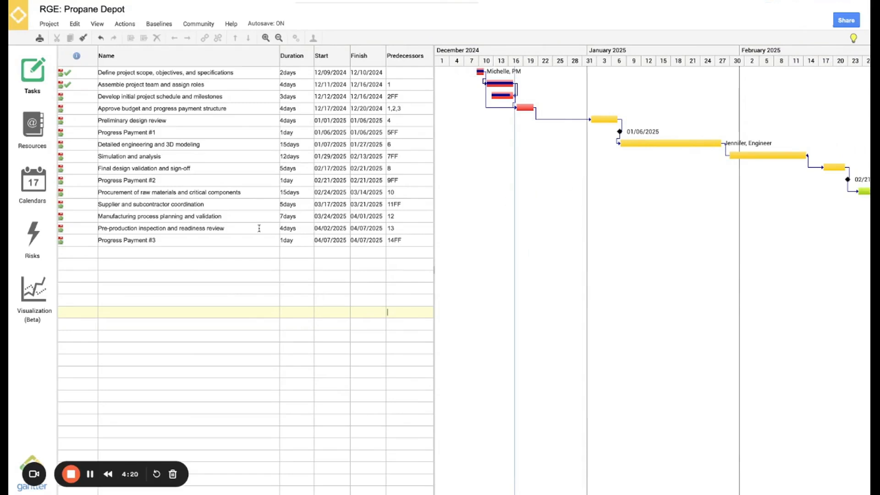
{"action": "scroll", "coordinate": [599, 265], "scroll_direction": "right", "scroll_amount": 5}
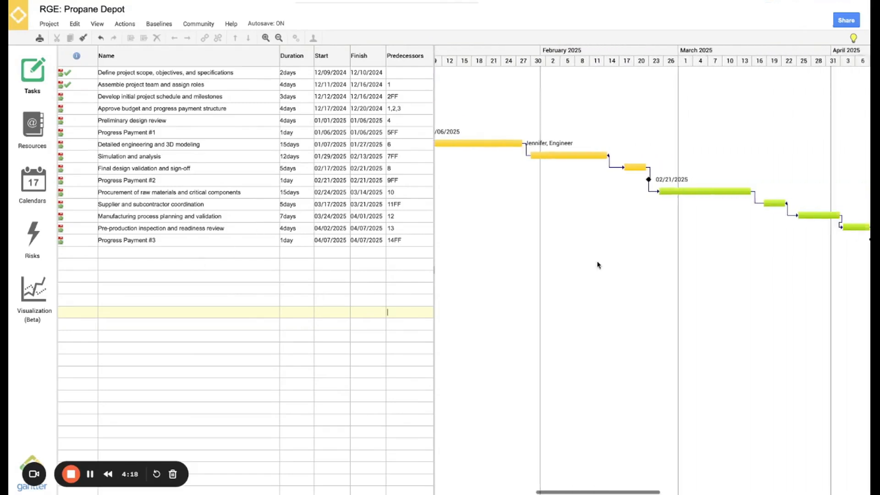
{"action": "scroll", "coordinate": [598, 265], "scroll_direction": "right", "scroll_amount": 5}
{"action": "left_click", "coordinate": [180, 253]}
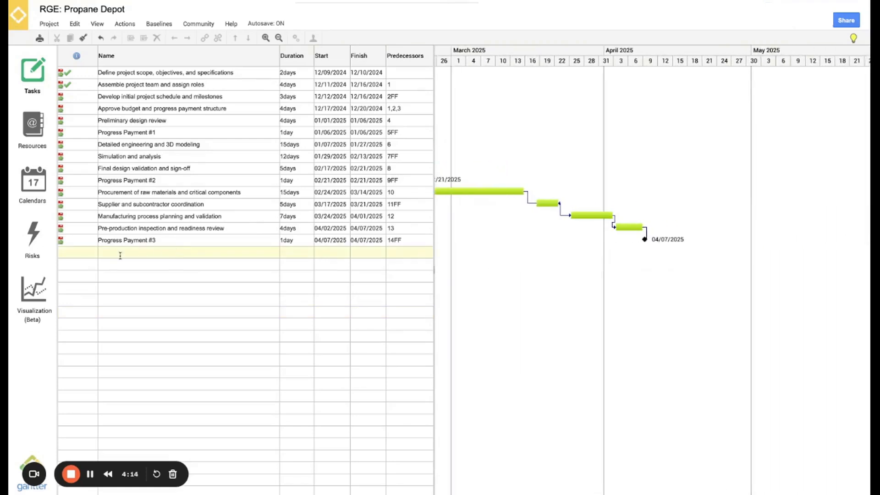
Add 'Begin fabrication and assembly of the unit' starting 04/08/2025, lasting 16 days to 04/29/2025
{"action": "type", "text": "Begin fabrication and assembly of the unit"}
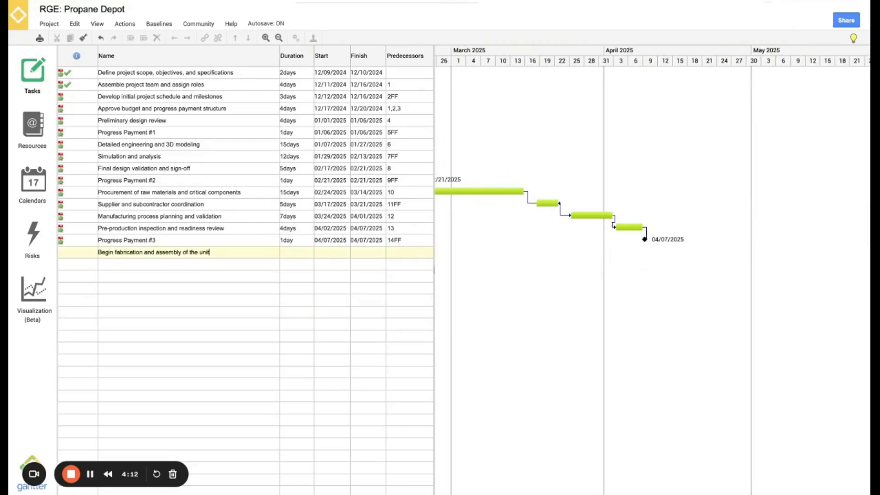
{"action": "left_click", "coordinate": [199, 266]}
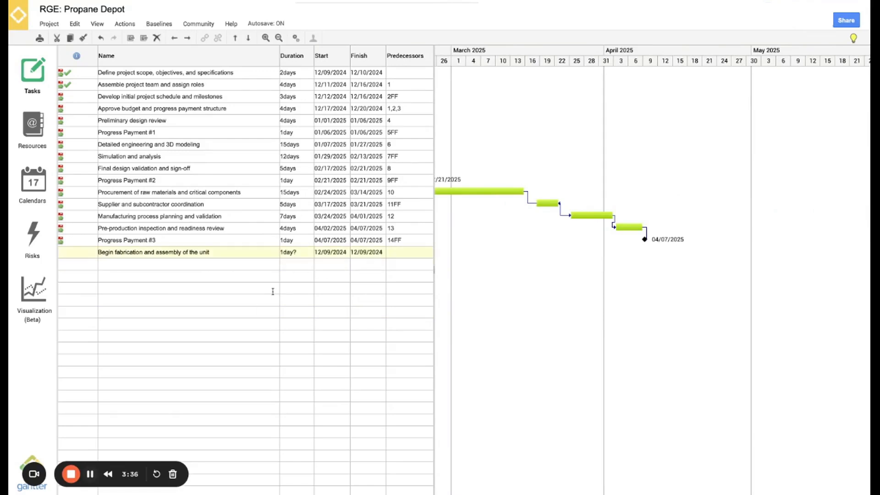
{"action": "left_click", "coordinate": [329, 256]}
{"action": "left_click", "coordinate": [392, 264]}
{"action": "left_click", "coordinate": [392, 264]}
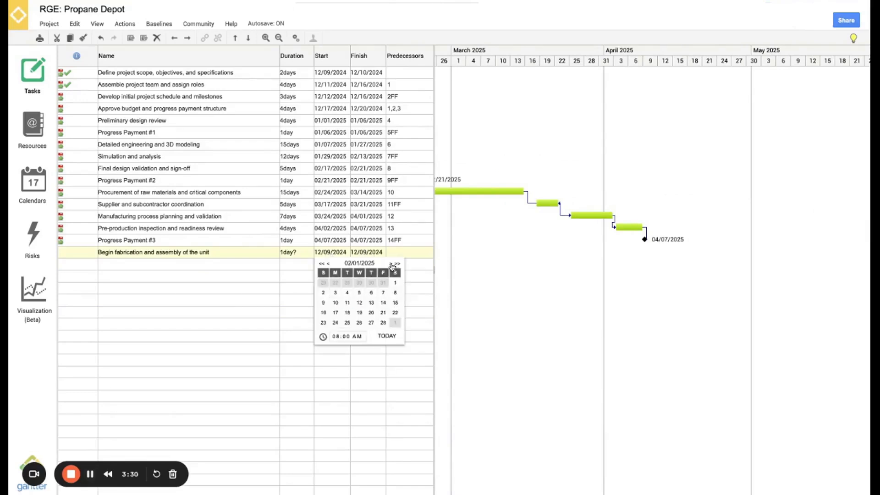
{"action": "left_click", "coordinate": [391, 264]}
{"action": "left_click", "coordinate": [391, 264]}
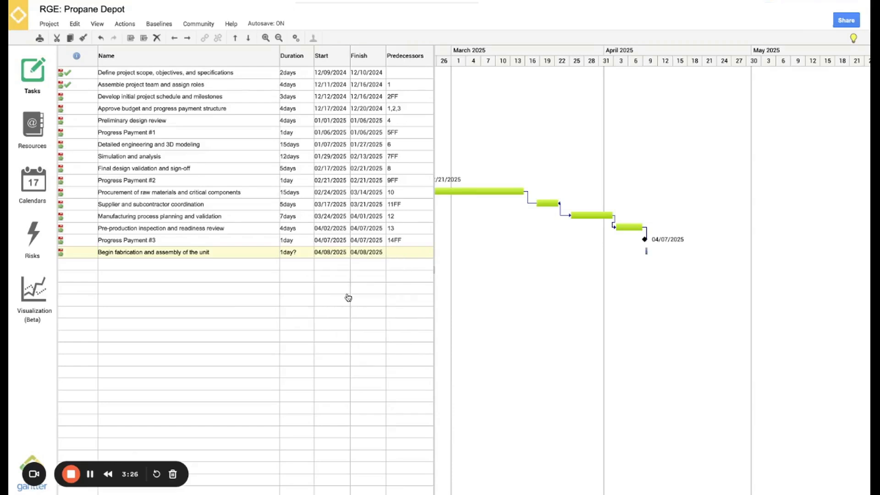
{"action": "left_click", "coordinate": [347, 293]}
{"action": "left_click_drag", "start_coordinate": [665, 253], "coordinate": [700, 255]}
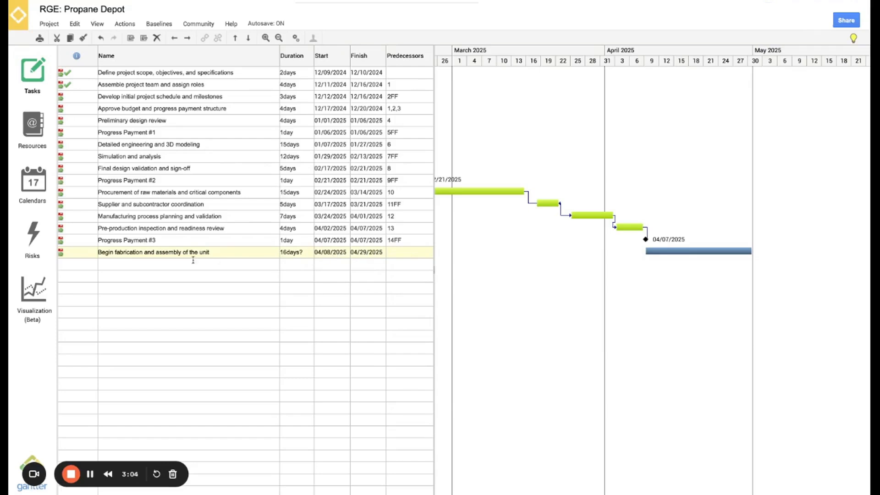
Review the new task's properties, including its start constraint and general details
{"action": "double_click", "coordinate": [172, 253]}
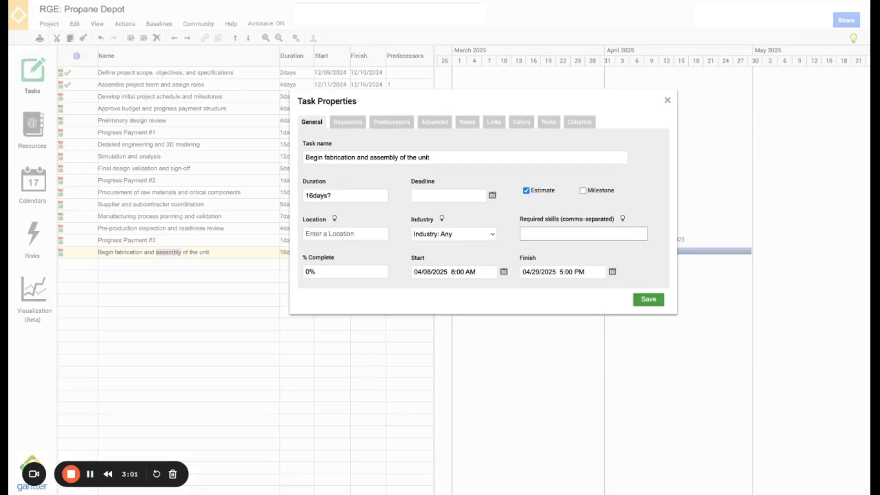
{"action": "left_click", "coordinate": [667, 100]}
{"action": "double_click", "coordinate": [145, 252]}
{"action": "left_click", "coordinate": [667, 100]}
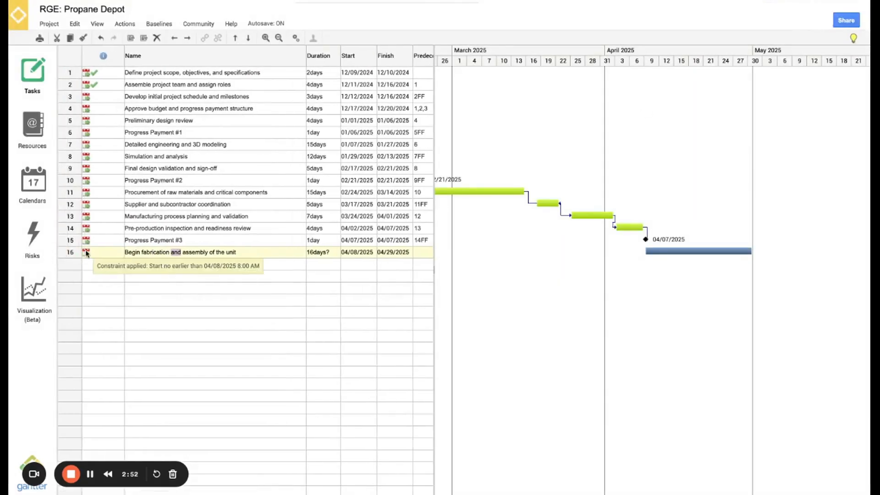
{"action": "left_click", "coordinate": [87, 253]}
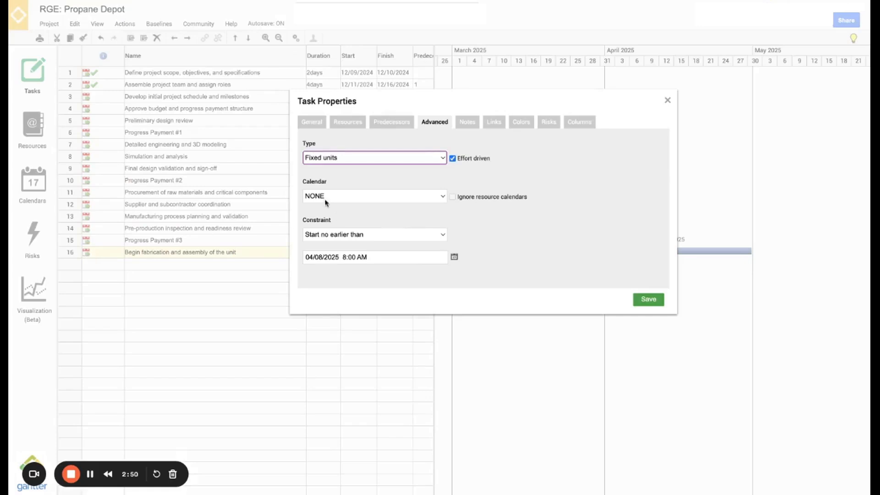
{"action": "left_click", "coordinate": [306, 123]}
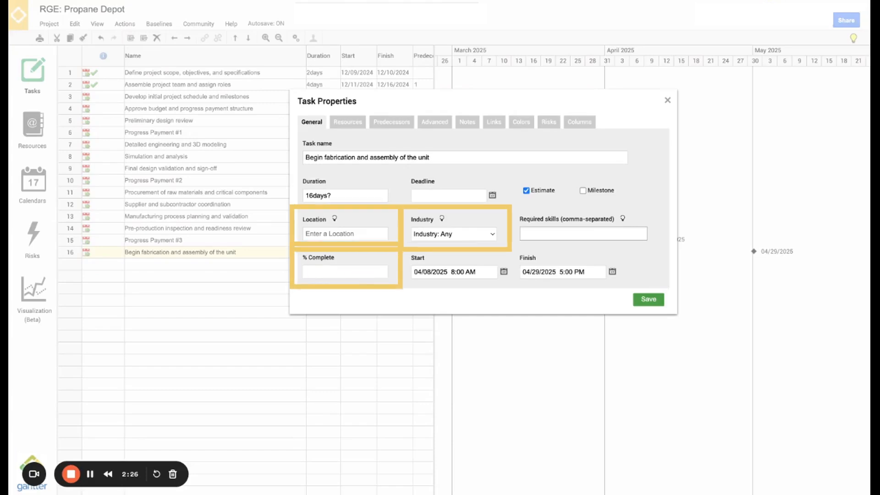
Set the fabrication task's % Complete to 50 and save it
{"action": "left_click", "coordinate": [322, 272]}
{"action": "type", "text": "50"}
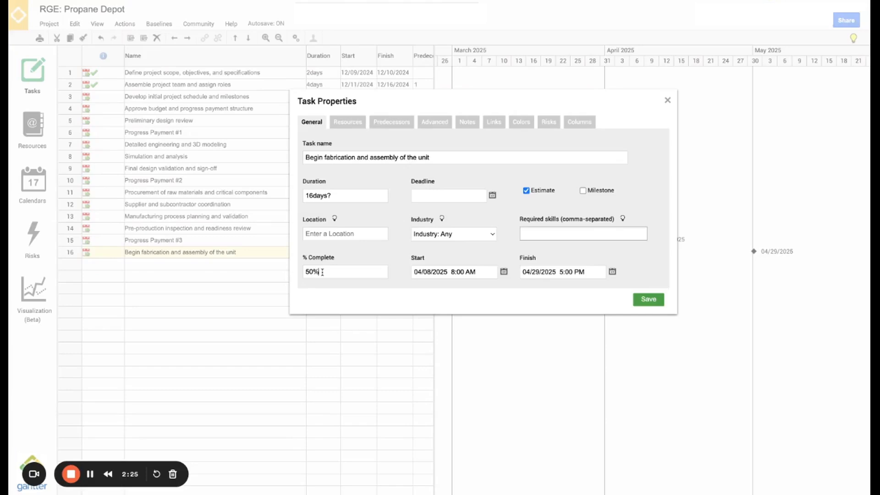
{"action": "left_click", "coordinate": [648, 300]}
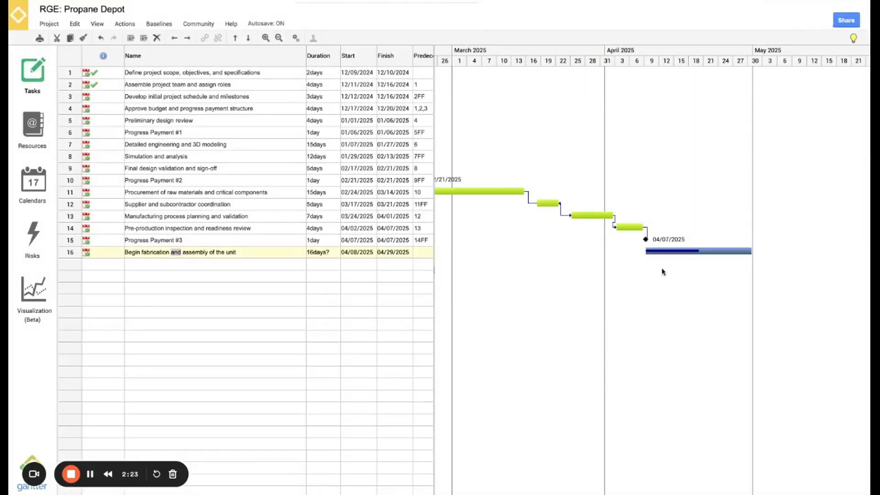
{"action": "mouse_move", "coordinate": [652, 256]}
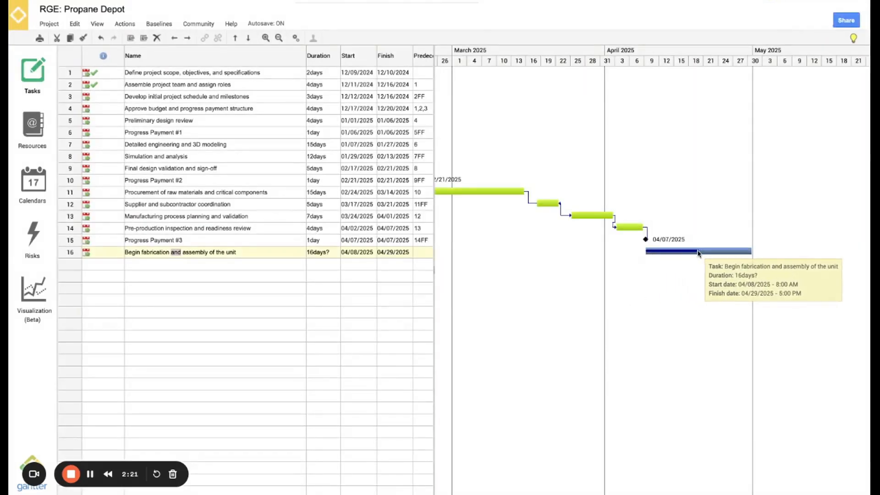
{"action": "double_click", "coordinate": [172, 253]}
{"action": "left_click", "coordinate": [347, 123]}
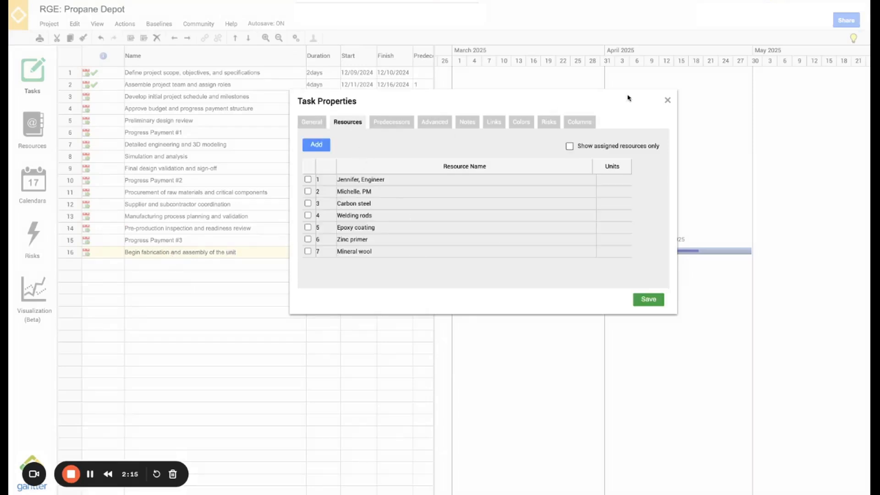
{"action": "left_click", "coordinate": [668, 100]}
{"action": "left_click", "coordinate": [29, 128]}
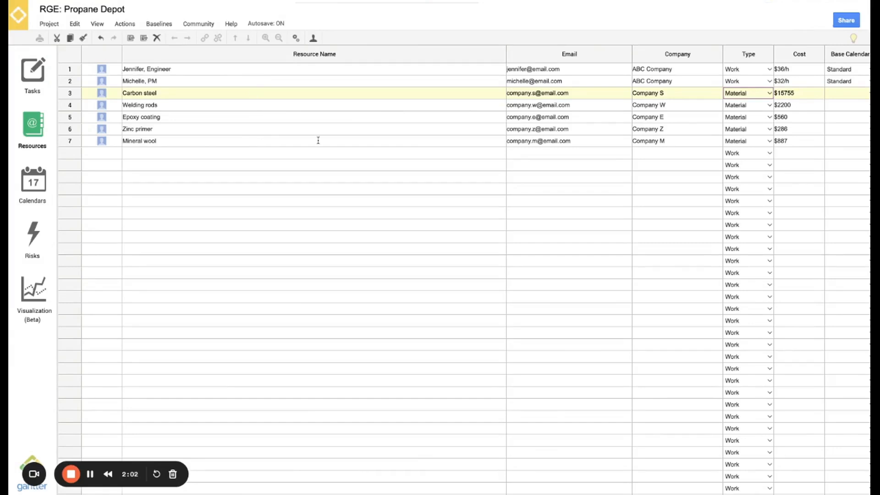
{"action": "left_click", "coordinate": [754, 94]}
{"action": "left_click", "coordinate": [794, 87]}
{"action": "left_click", "coordinate": [37, 75]}
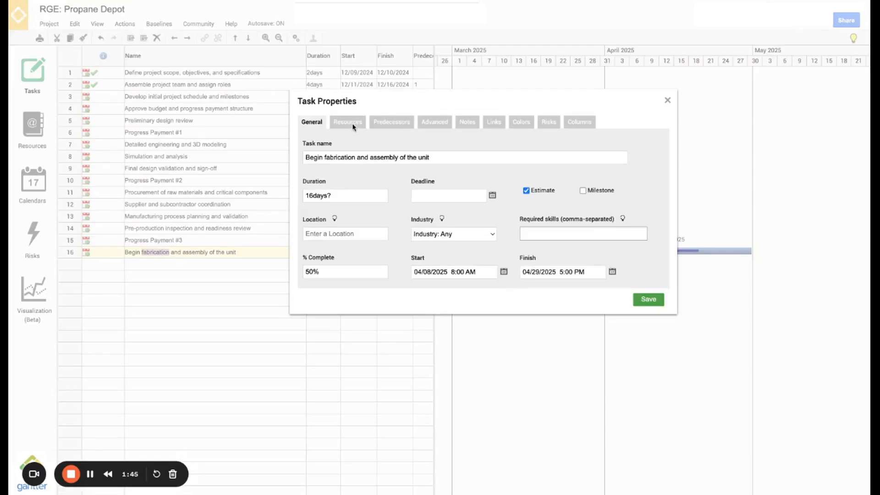
Assign the engineer and Welding rods as resources on the fabrication task
{"action": "left_click", "coordinate": [348, 122]}
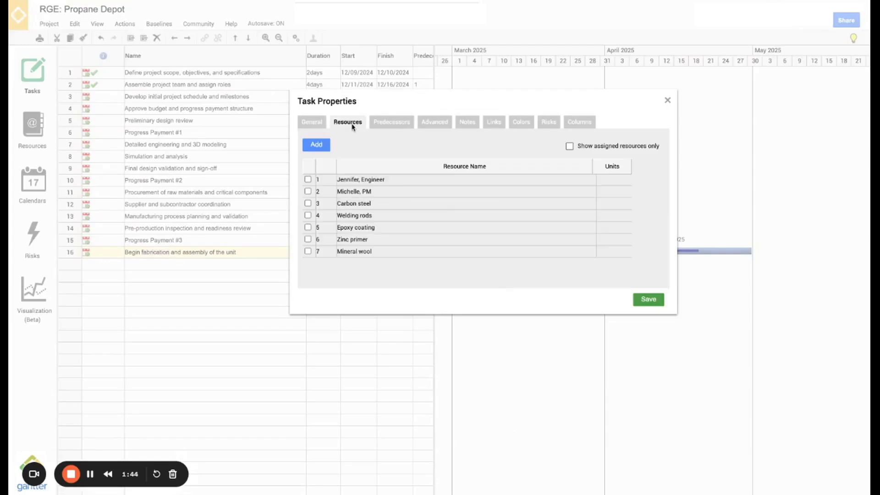
{"action": "left_click", "coordinate": [308, 180]}
{"action": "left_click", "coordinate": [307, 215]}
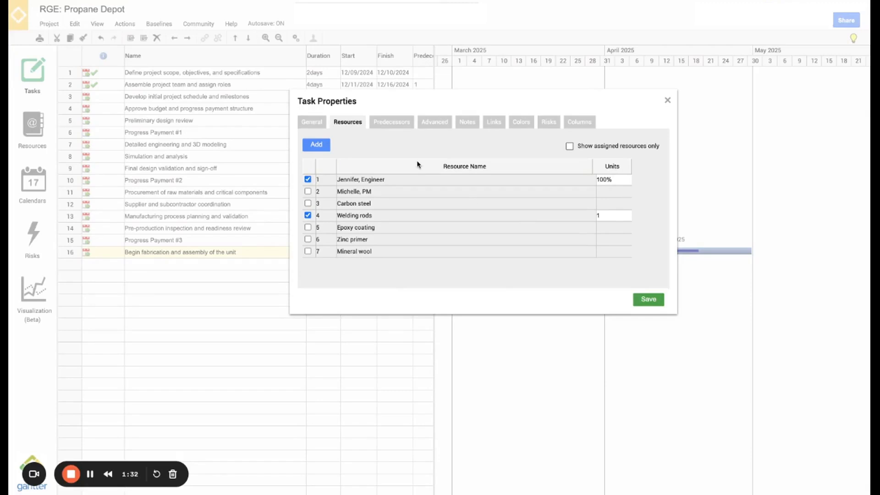
Make Progress Payment #3 a Finish-to-Start predecessor with 0d lag and save
{"action": "left_click", "coordinate": [389, 122]}
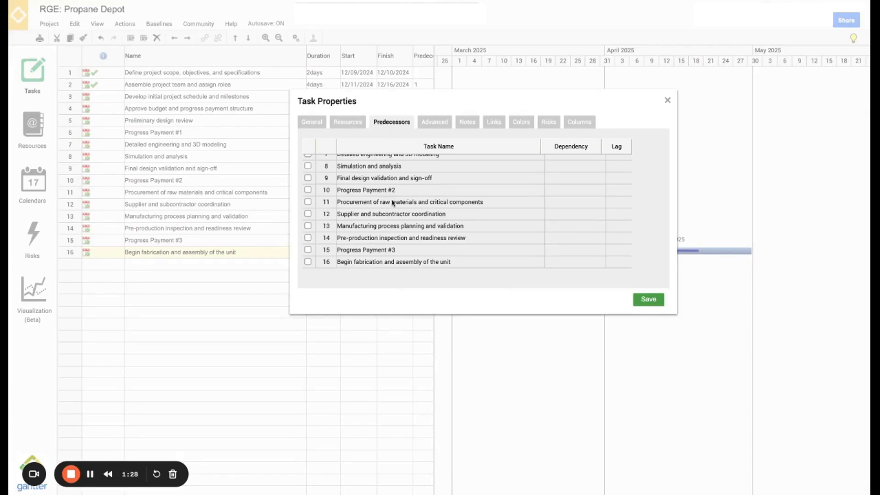
{"action": "scroll", "coordinate": [394, 216], "scroll_direction": "up", "scroll_amount": 3}
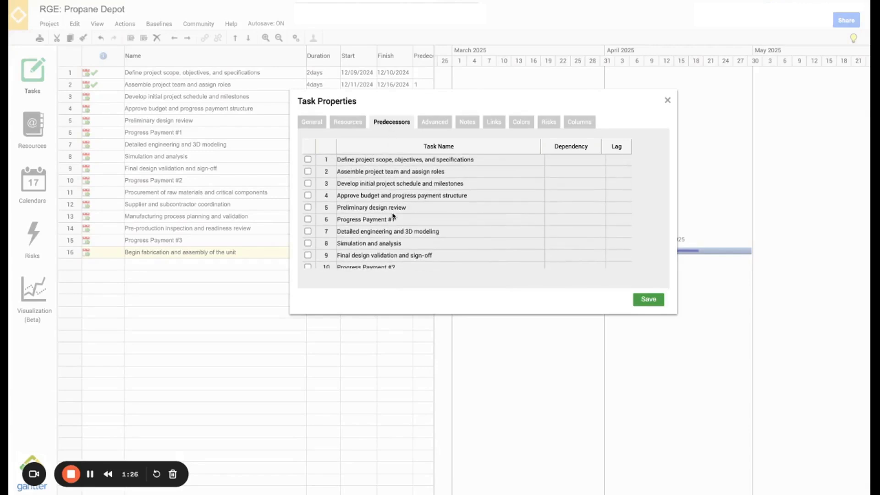
{"action": "scroll", "coordinate": [393, 211], "scroll_direction": "down", "scroll_amount": 3}
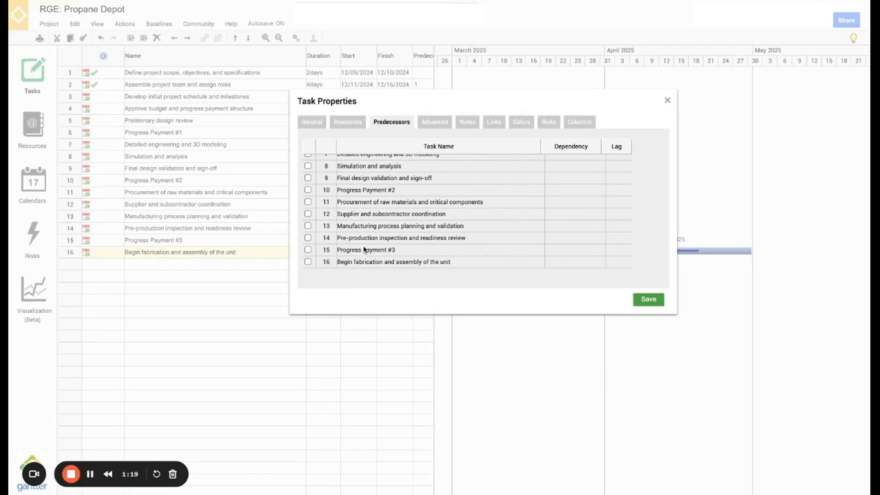
{"action": "left_click", "coordinate": [308, 250]}
{"action": "left_click", "coordinate": [601, 250]}
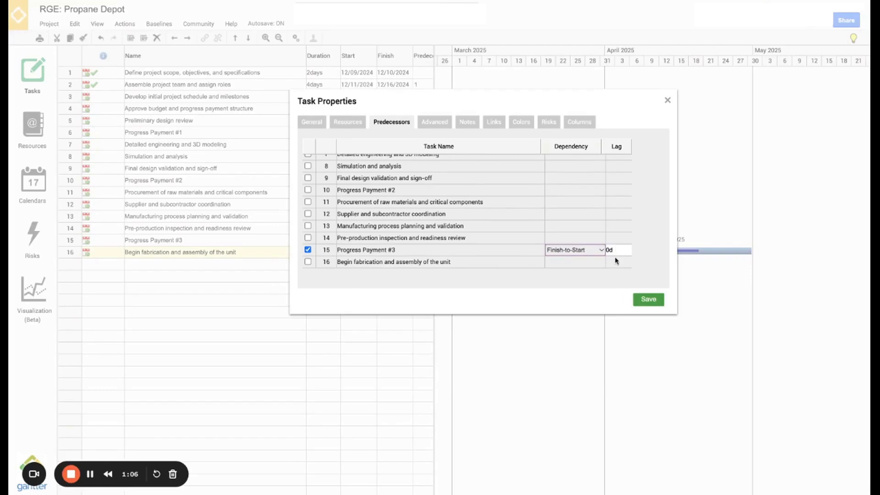
{"action": "left_click", "coordinate": [648, 300]}
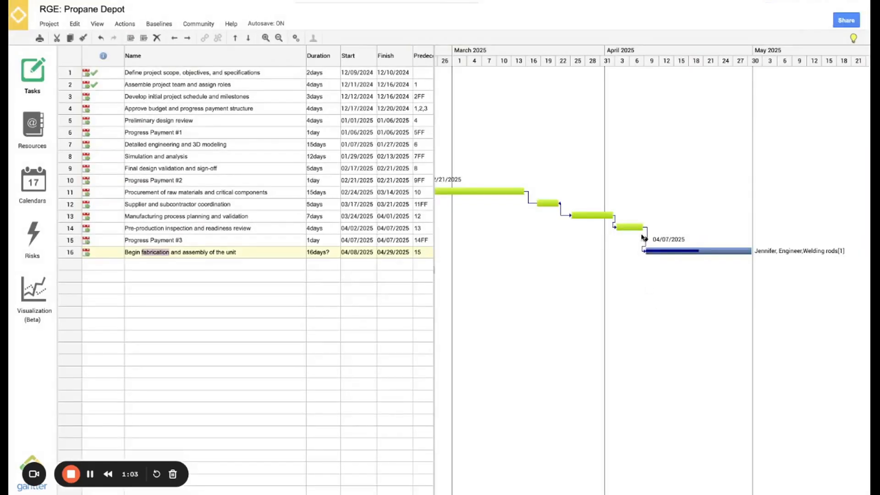
{"action": "mouse_move", "coordinate": [650, 253]}
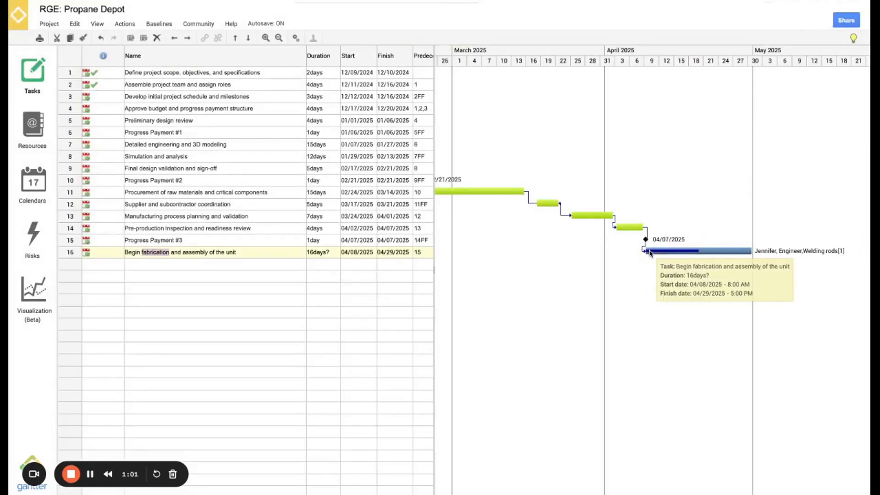
{"action": "double_click", "coordinate": [217, 256]}
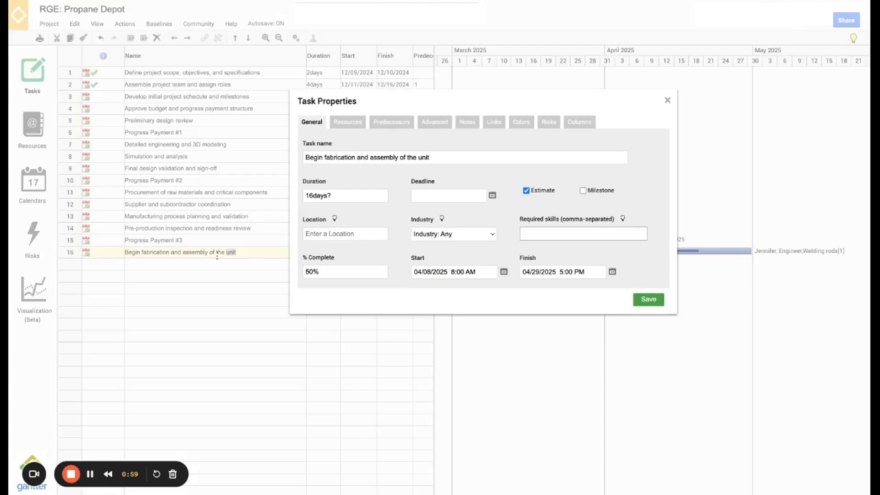
{"action": "left_click", "coordinate": [434, 127]}
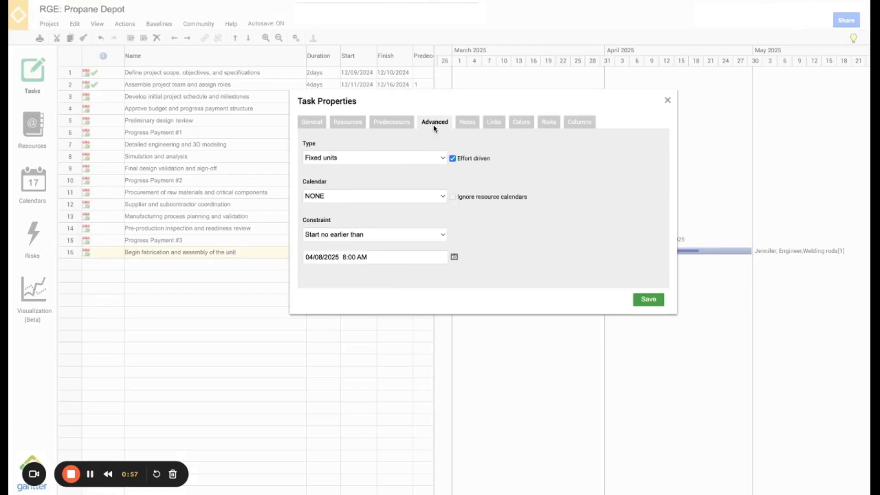
{"action": "left_click", "coordinate": [466, 127]}
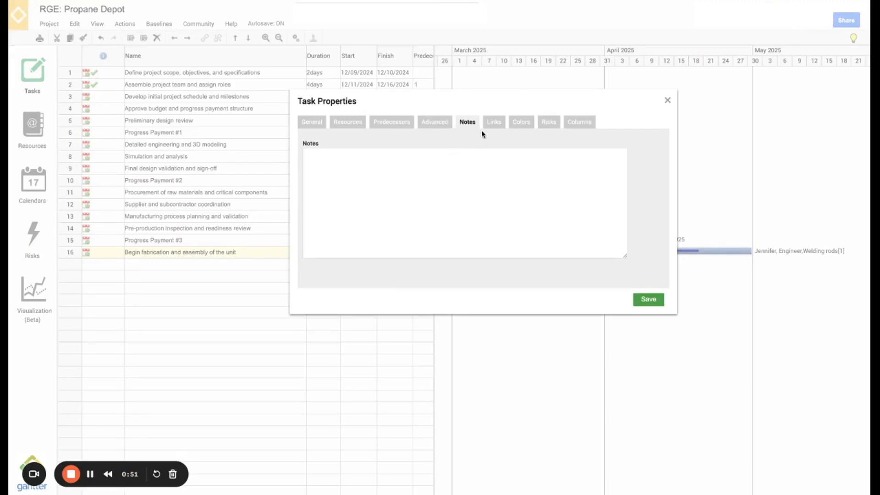
{"action": "left_click", "coordinate": [494, 122]}
{"action": "left_click", "coordinate": [521, 122]}
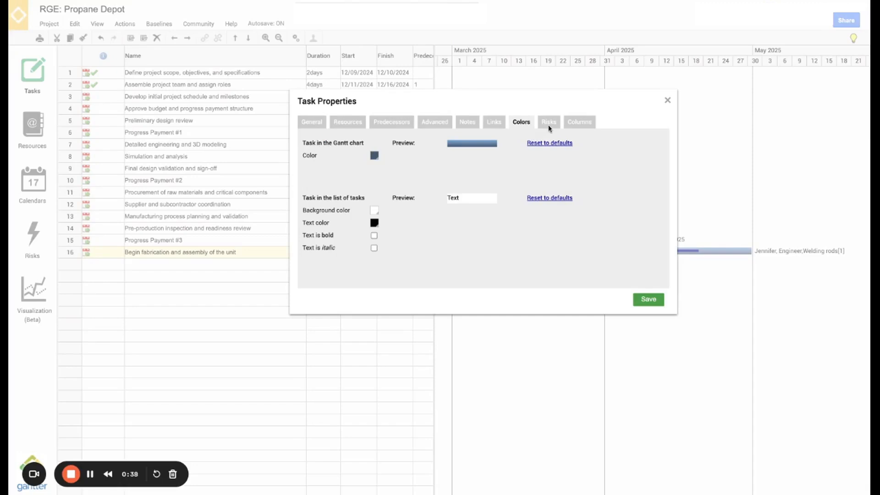
{"action": "left_click", "coordinate": [549, 127]}
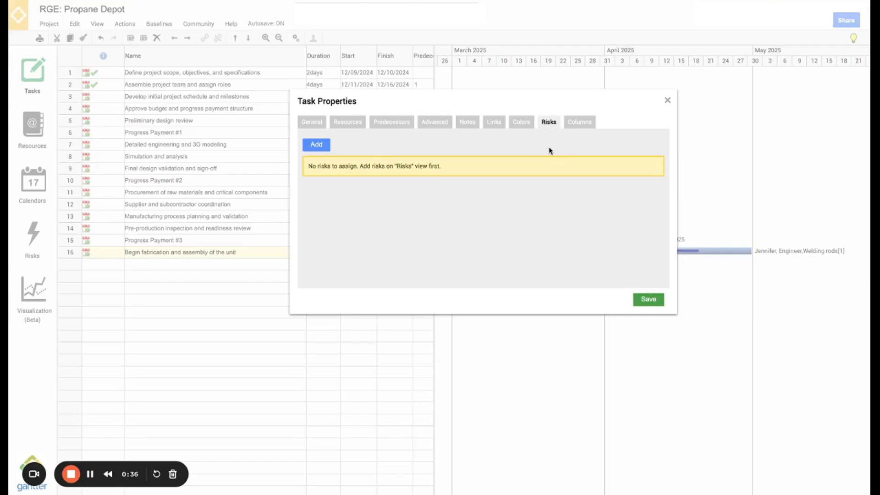
{"action": "left_click", "coordinate": [579, 127]}
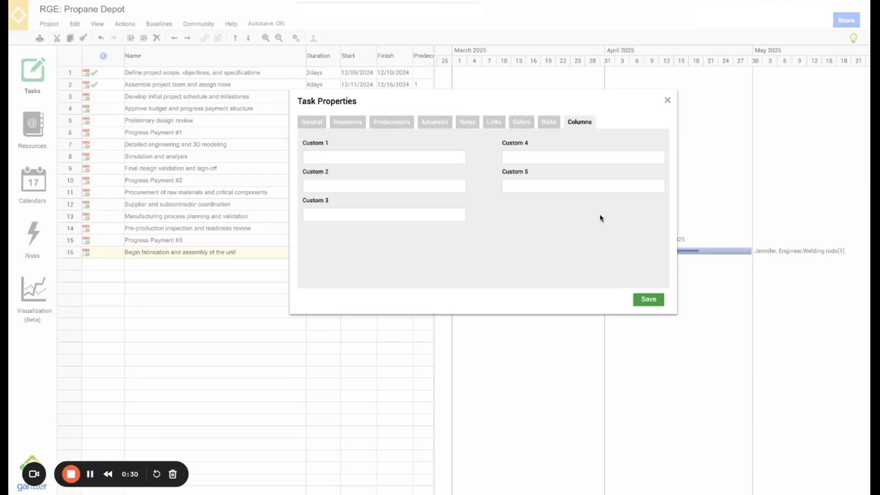
{"action": "left_click", "coordinate": [647, 302]}
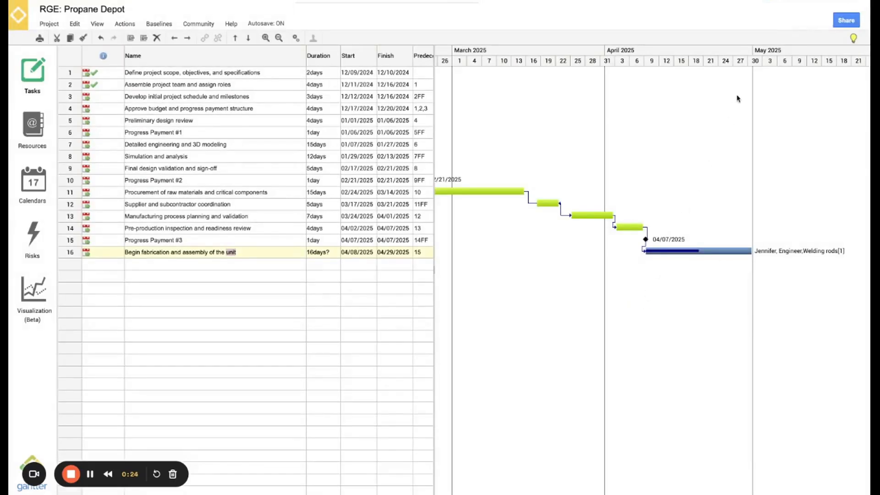
Share the schedule with a collaborator's e-mail address at Viewer permission
{"action": "left_click", "coordinate": [842, 21]}
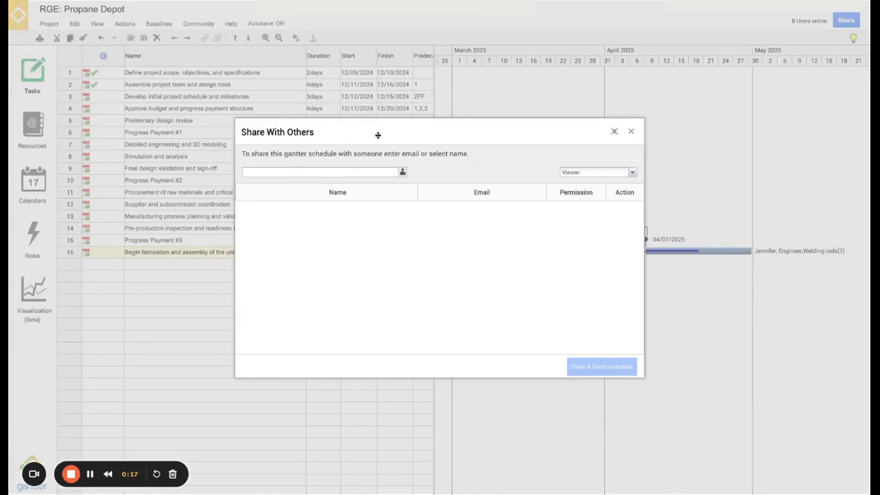
{"action": "left_click", "coordinate": [376, 171]}
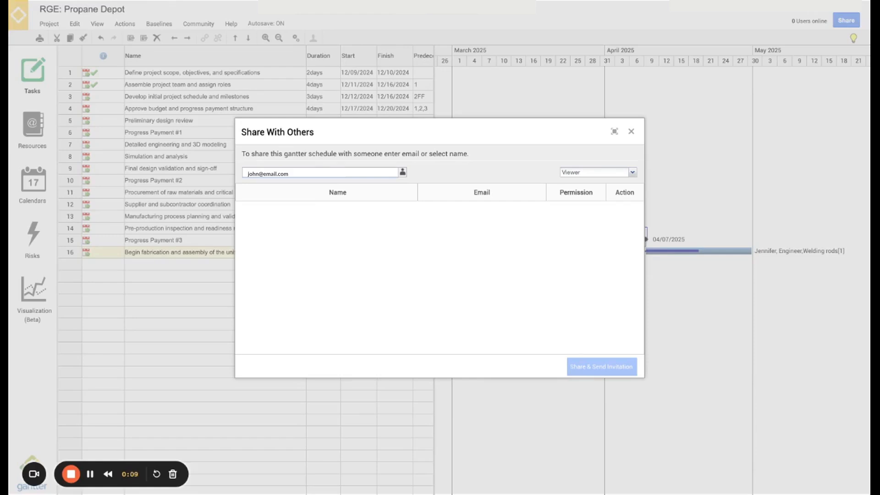
{"action": "left_click", "coordinate": [617, 173]}
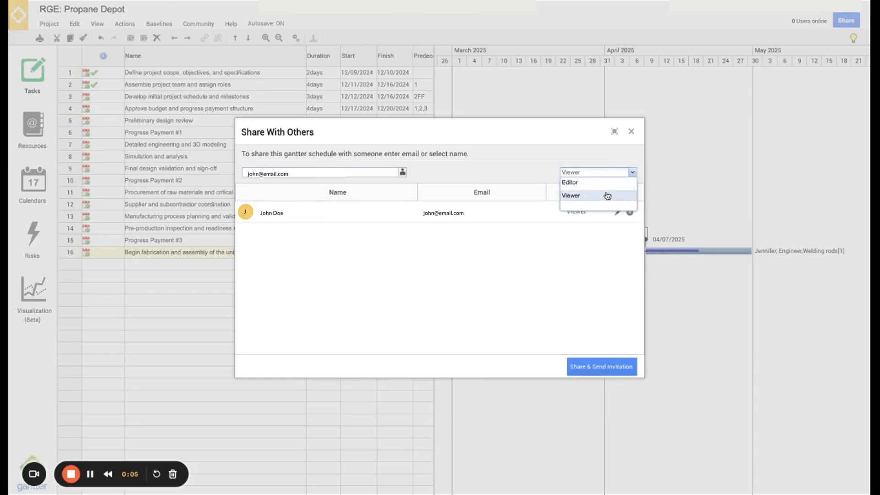
{"action": "left_click", "coordinate": [578, 149]}
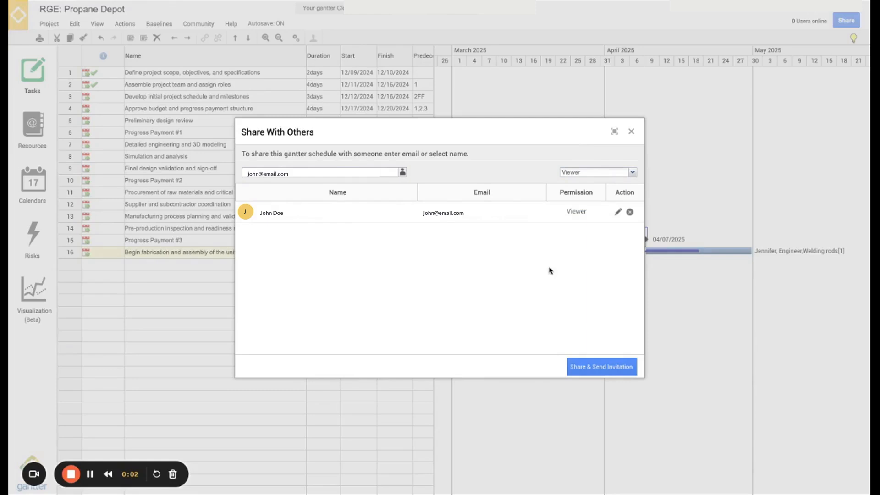